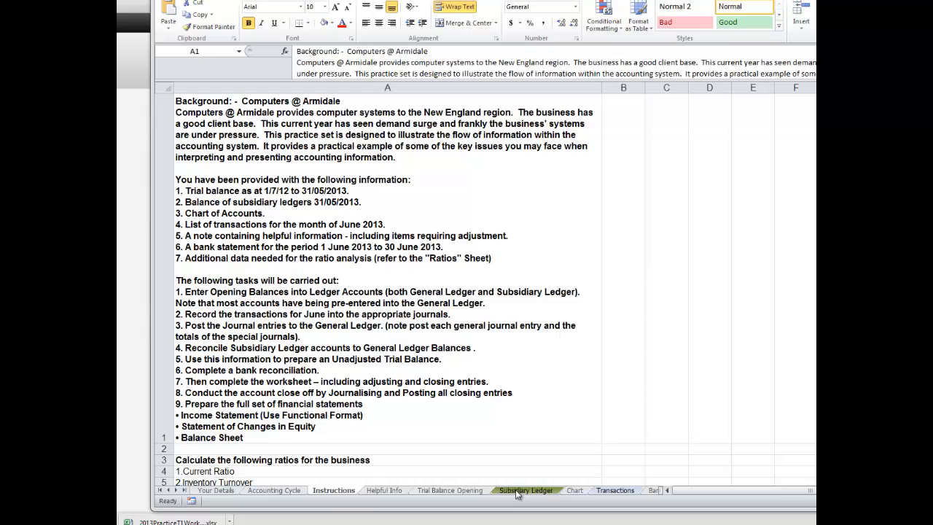
# - On the Subsidiary Ledger sheet, enter the date Jun 1 in the first rows of the AWA Cable Specialists and Beta Technologies accounts
pyautogui.click(515, 492)
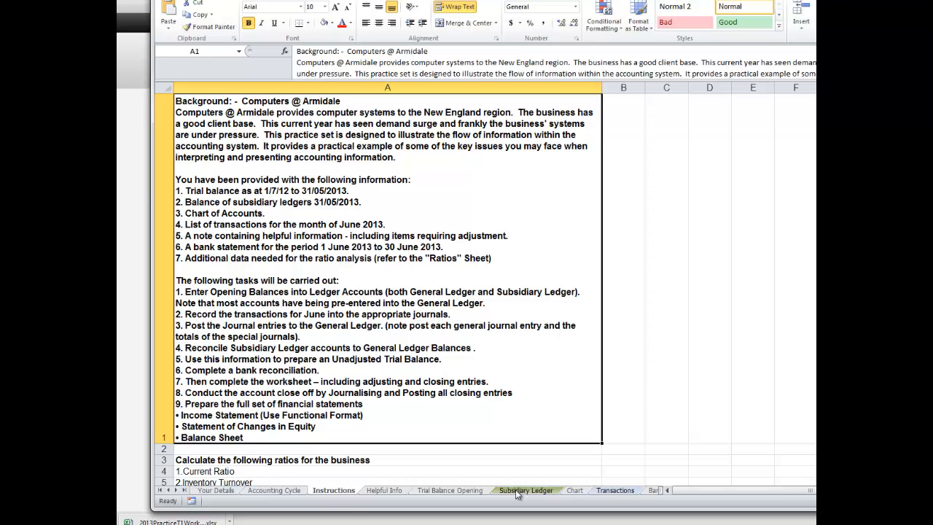
pyautogui.click(516, 492)
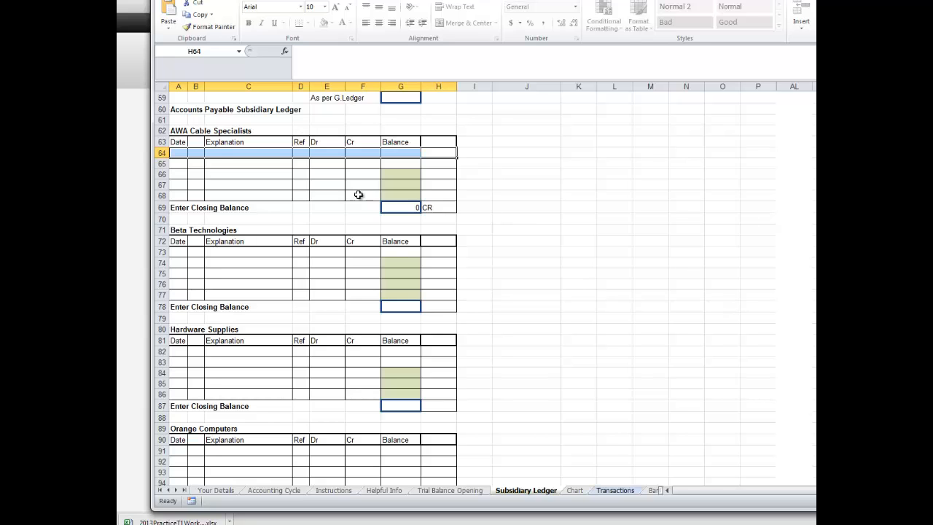
pyautogui.click(179, 152)
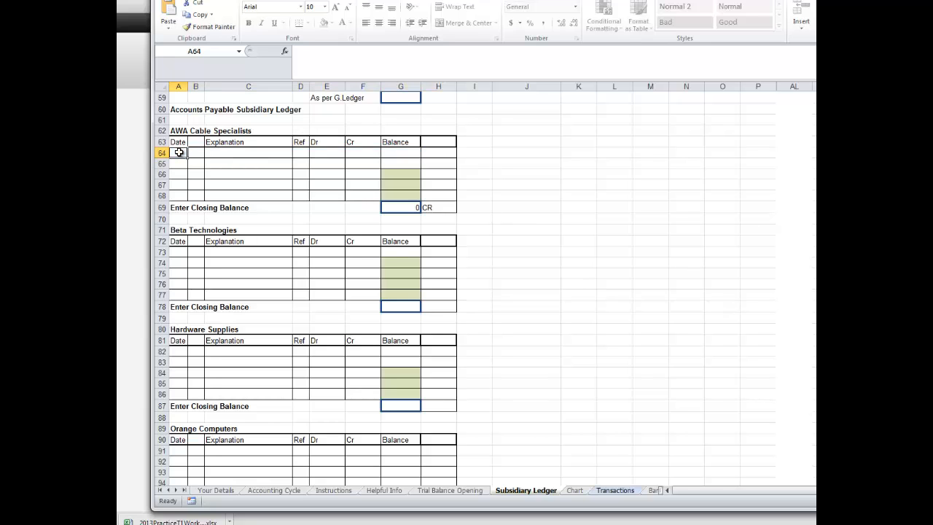
pyautogui.write('Jun')
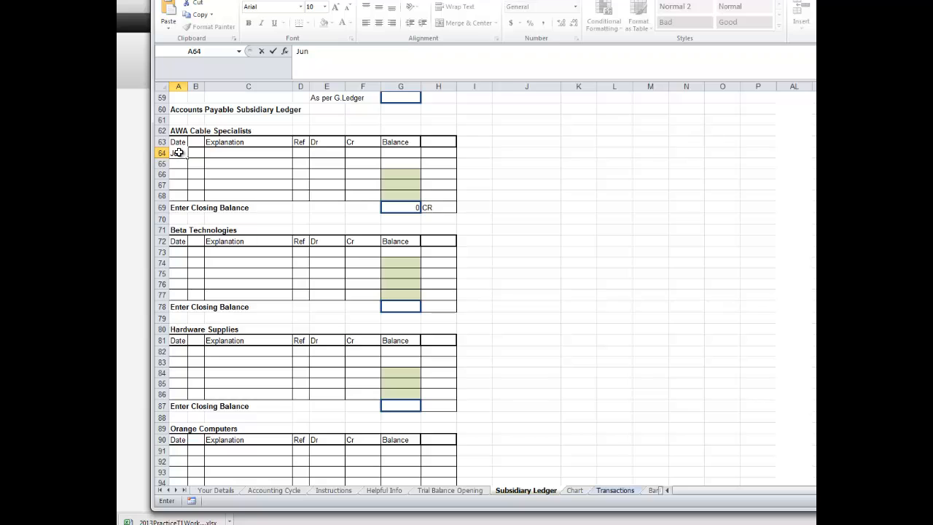
pyautogui.press('Tab')
pyautogui.write('1')
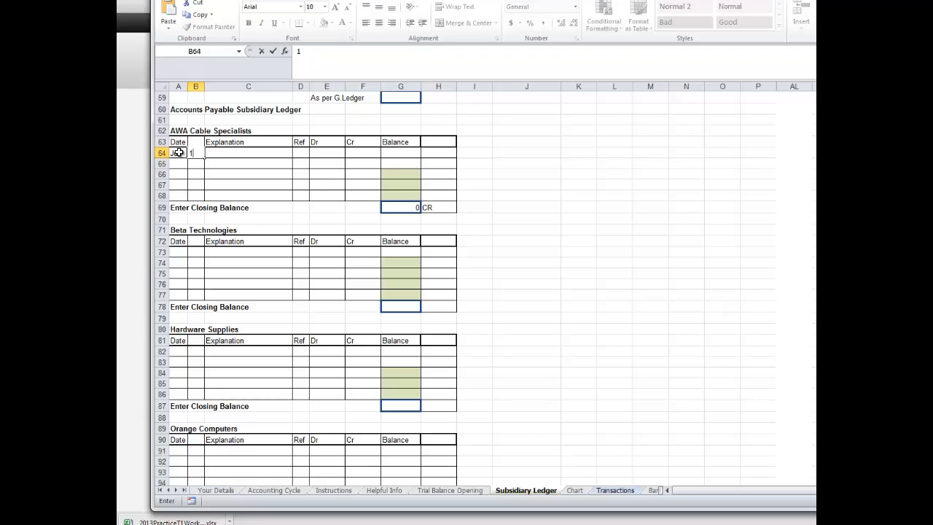
pyautogui.click(175, 250)
pyautogui.write('Ju')
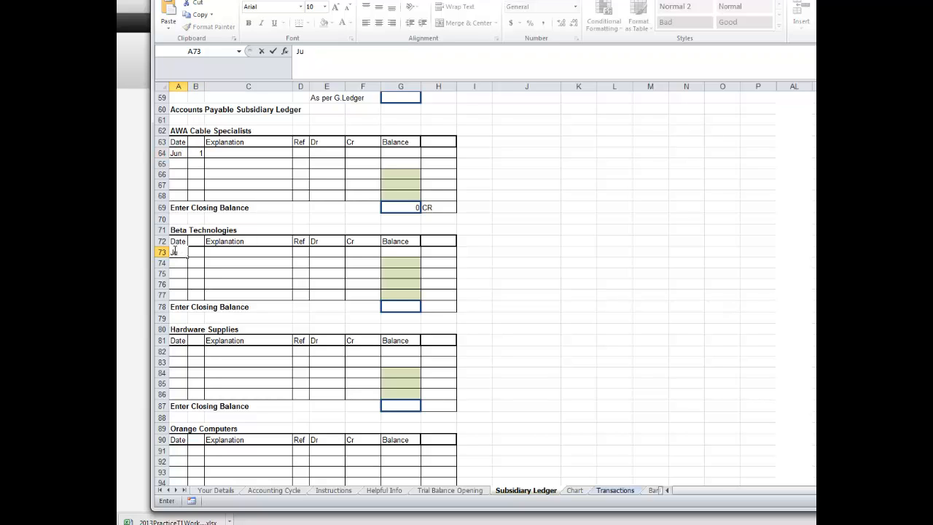
pyautogui.write('n')
pyautogui.press('Tab')
pyautogui.write('1')
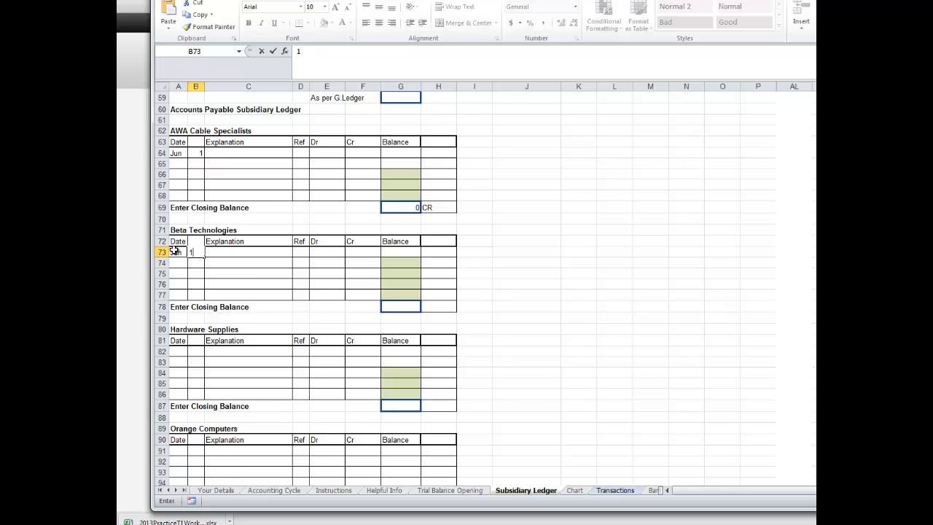
# - Enter the date Jun 1 in the first rows of the Hardware Supplies and Orange Computers accounts
pyautogui.click(179, 353)
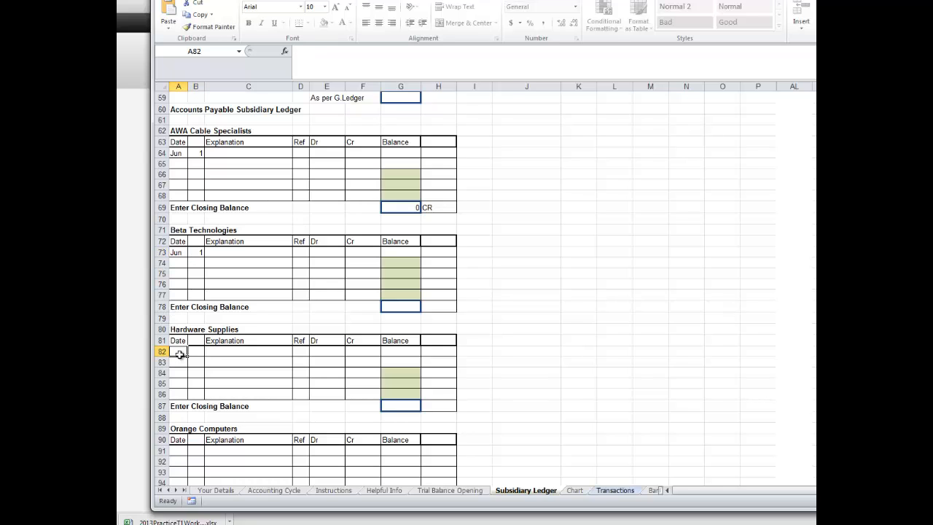
pyautogui.write('Jun')
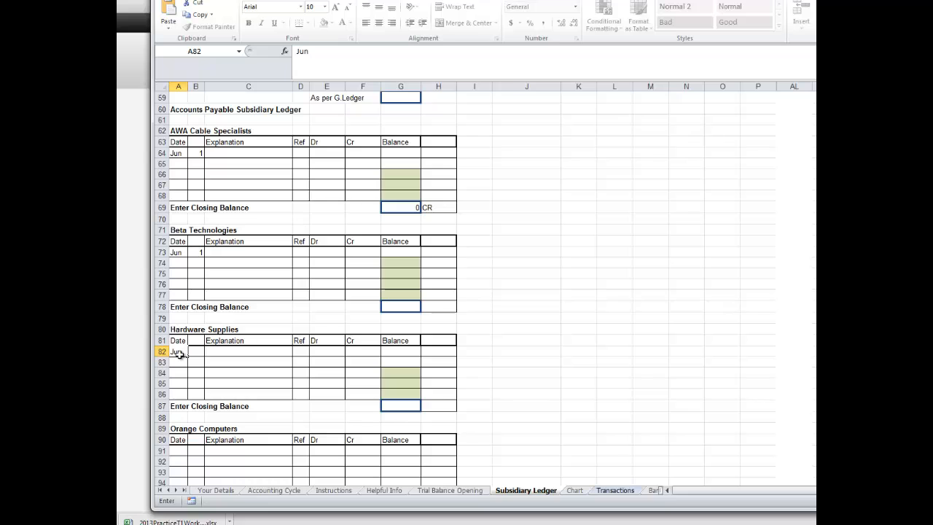
pyautogui.press('Tab')
pyautogui.write('1')
pyautogui.click(179, 451)
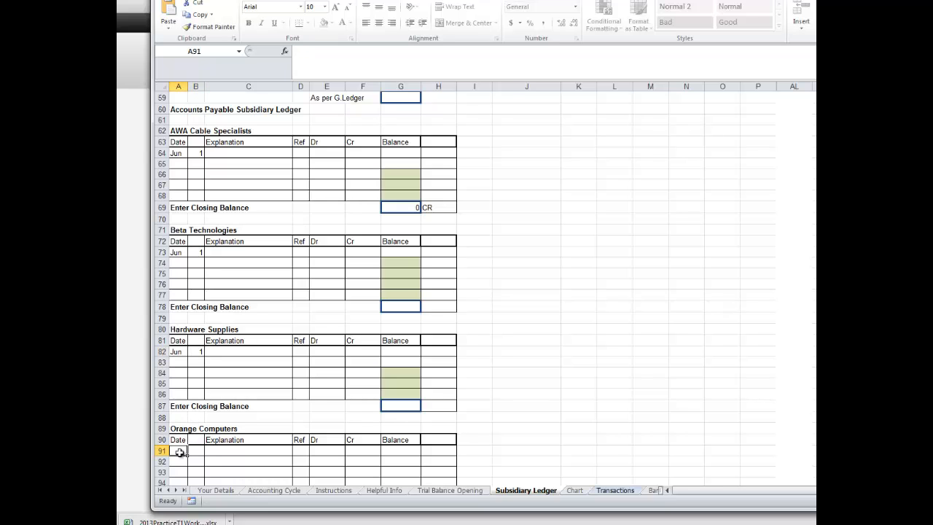
pyautogui.write('Jun')
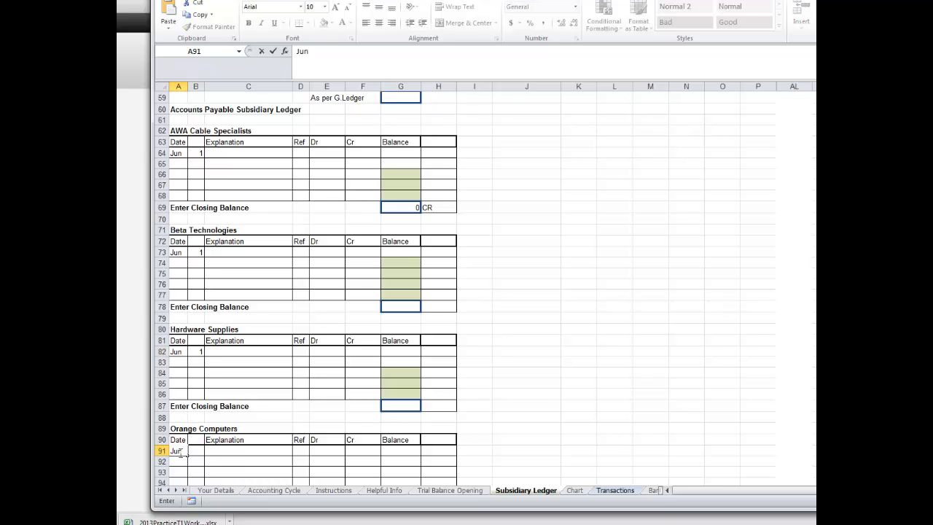
pyautogui.press('Tab')
pyautogui.write('1')
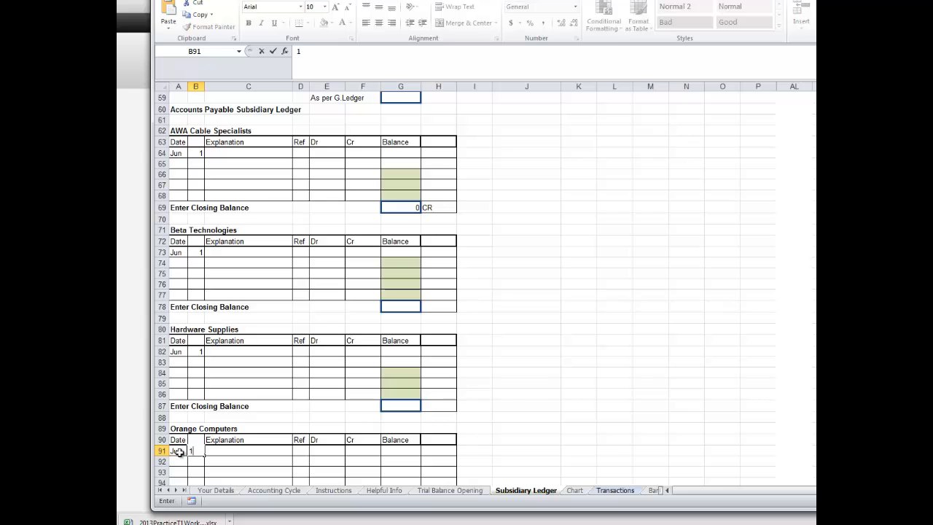
# - Enter OB as the explanation in the Jun 1 row of all four accounts payable ledgers, AWA Cable Specialists through Orange Computers
pyautogui.click(218, 155)
pyautogui.write('OB')
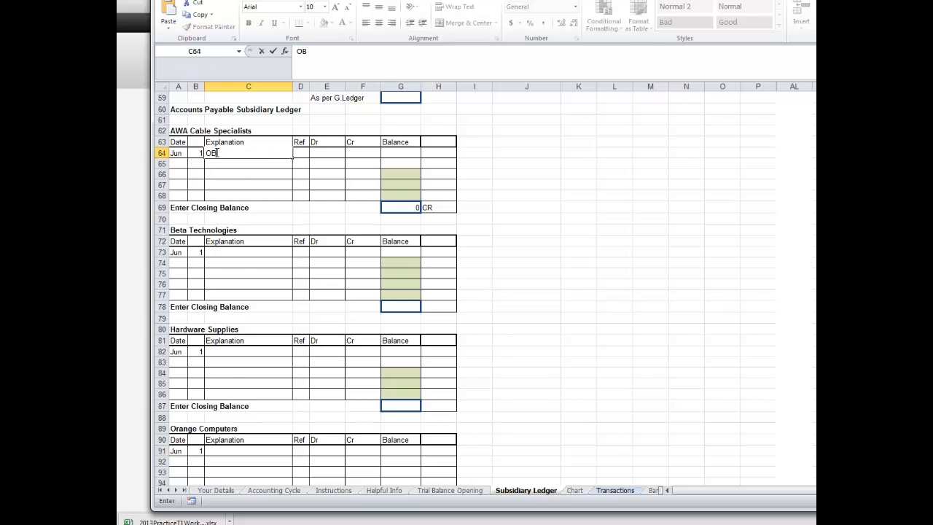
pyautogui.press('Return')
pyautogui.click(225, 251)
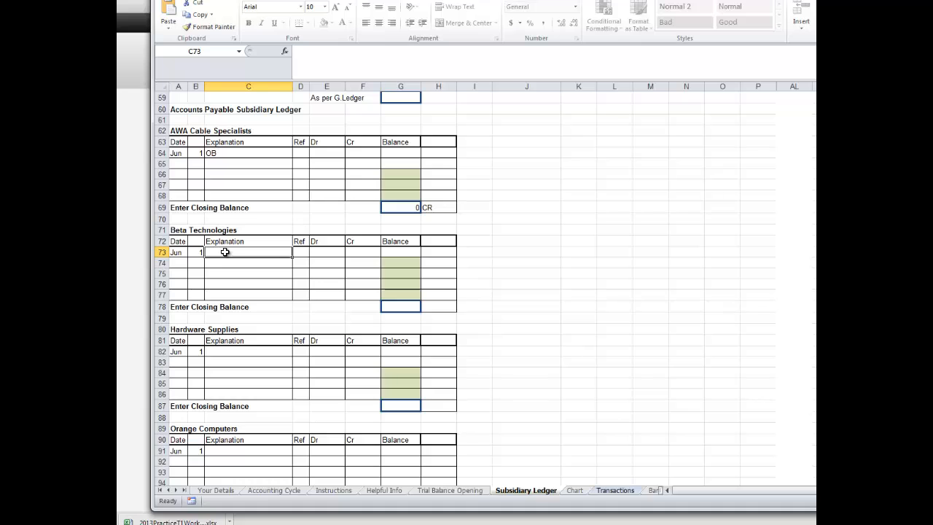
pyautogui.write('OB')
pyautogui.press('Return')
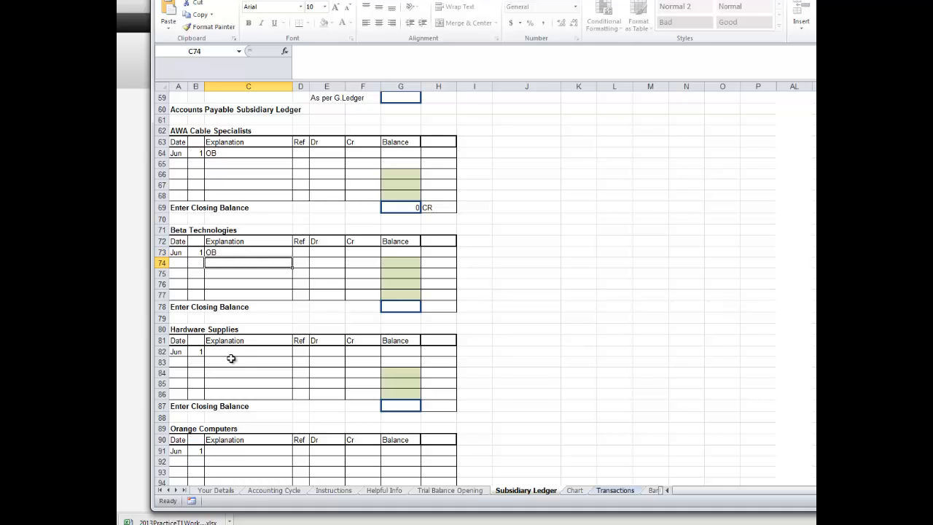
pyautogui.click(226, 352)
pyautogui.write('OB')
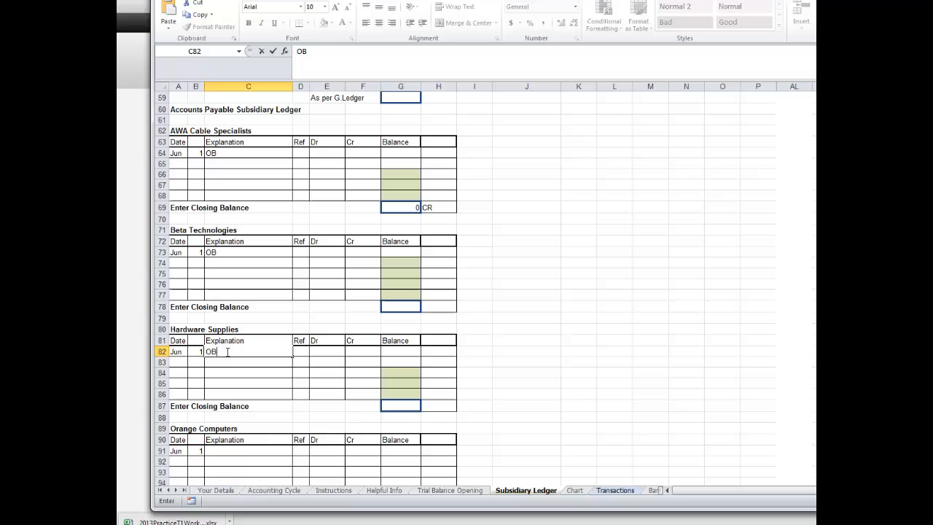
pyautogui.press('Return')
pyautogui.click(220, 450)
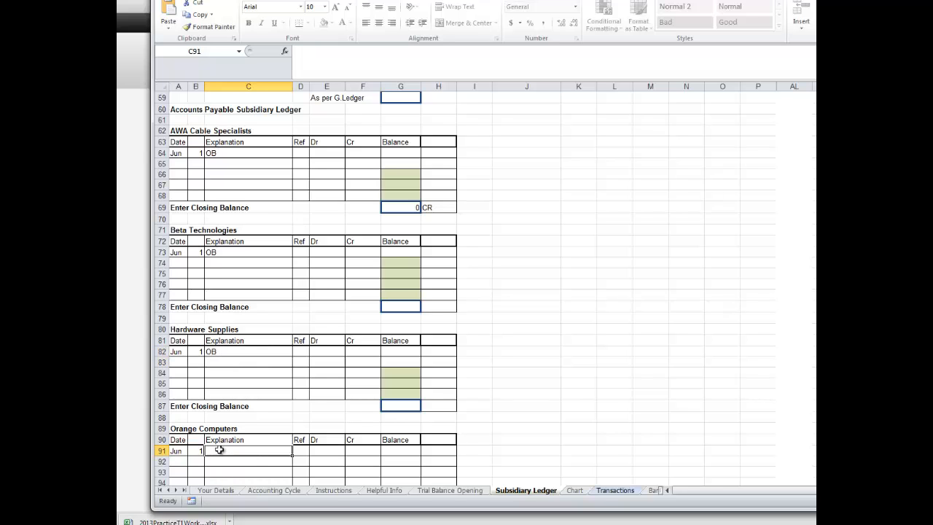
pyautogui.write('OB')
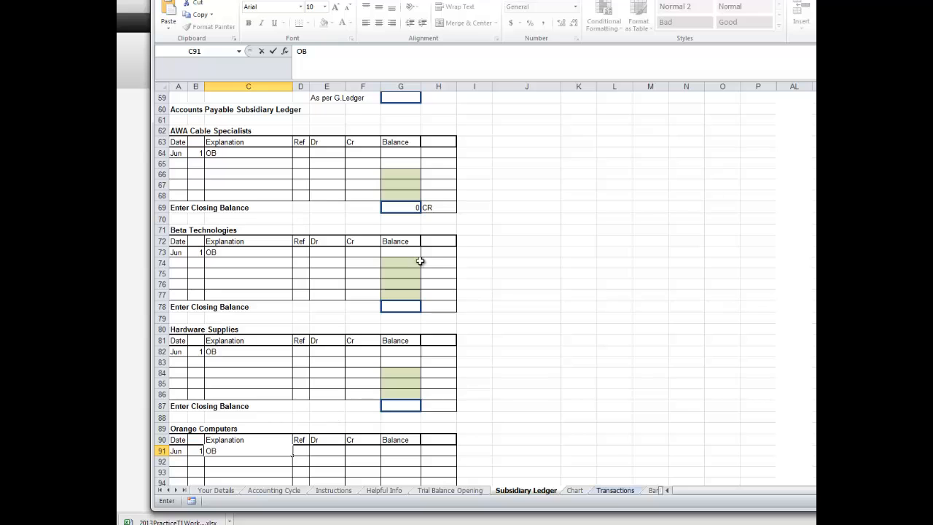
# - Link the AWA Cable Specialists opening balance in G64 to cell B50 of the Trial Balance Opening sheet and mark it CR
pyautogui.click(402, 143)
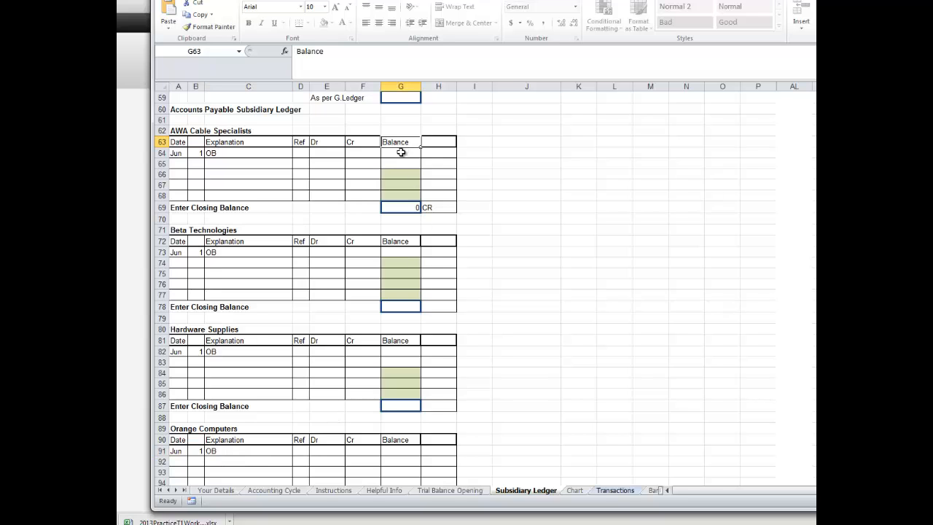
pyautogui.click(401, 152)
pyautogui.write('=')
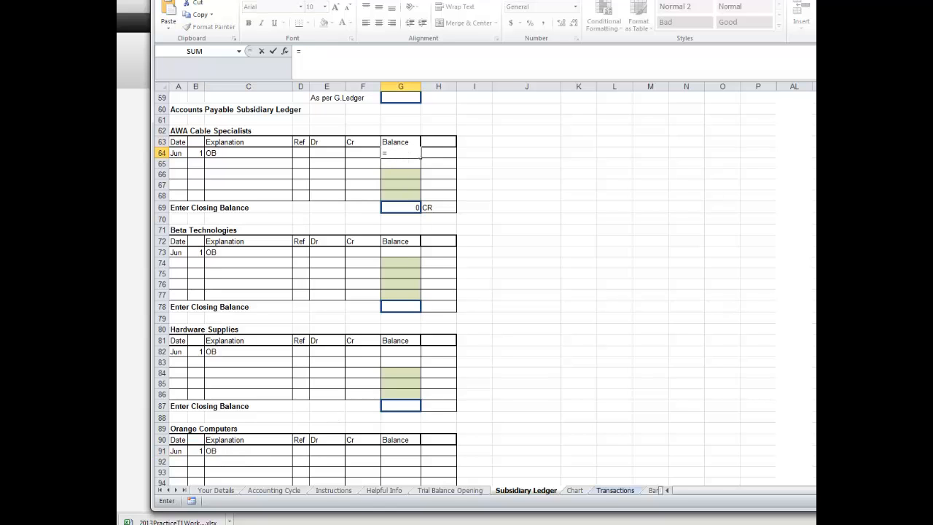
pyautogui.click(438, 494)
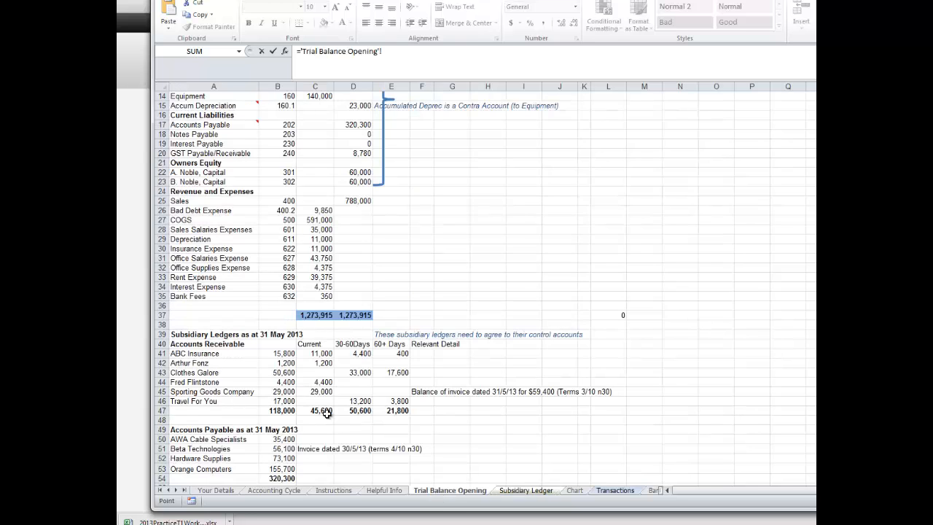
pyautogui.click(282, 439)
pyautogui.press('Return')
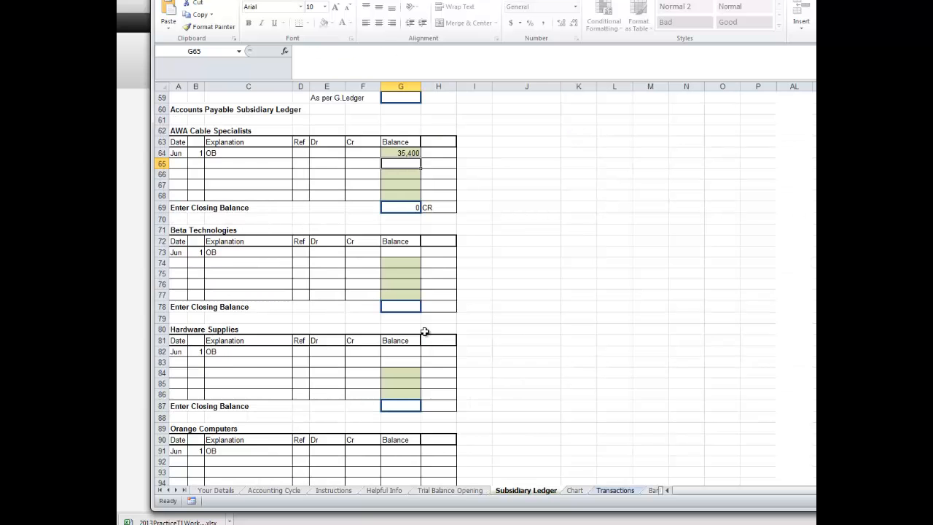
pyautogui.click(430, 153)
pyautogui.write('CR')
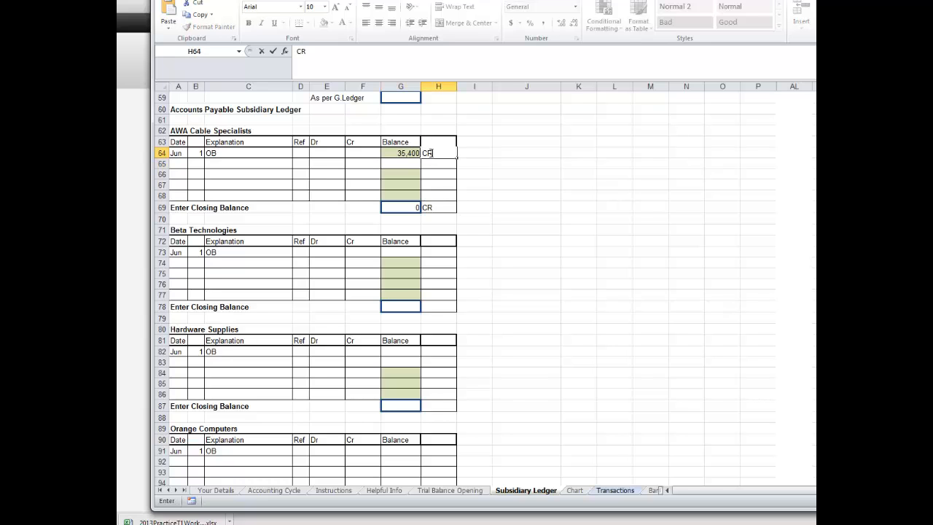
# - Link the Beta Technologies opening balance in G73 to cell B51 of the Trial Balance Opening sheet and mark it CR
pyautogui.click(393, 251)
pyautogui.write('=')
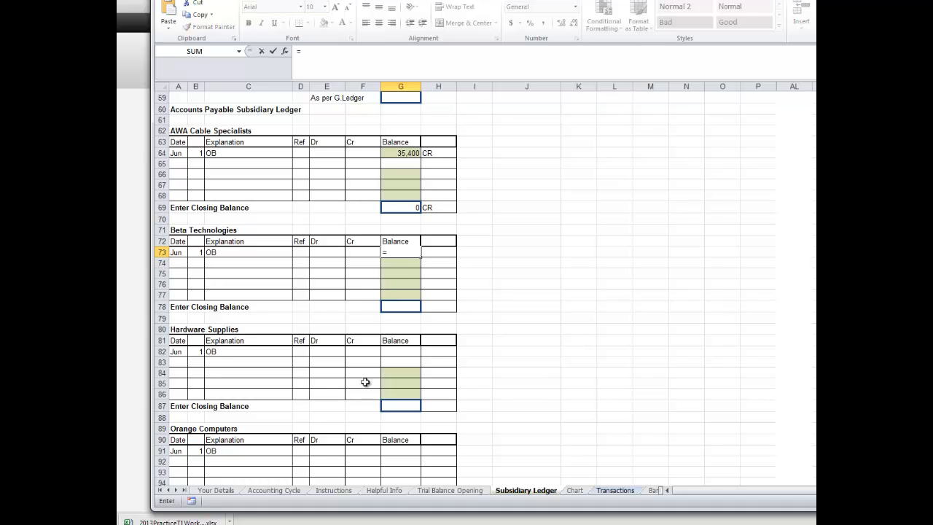
pyautogui.click(446, 491)
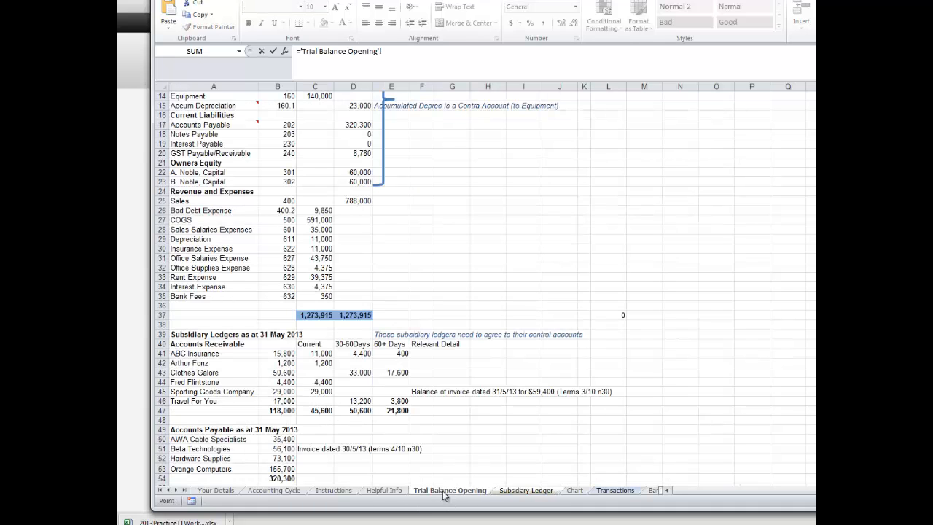
pyautogui.click(285, 448)
pyautogui.press('Return')
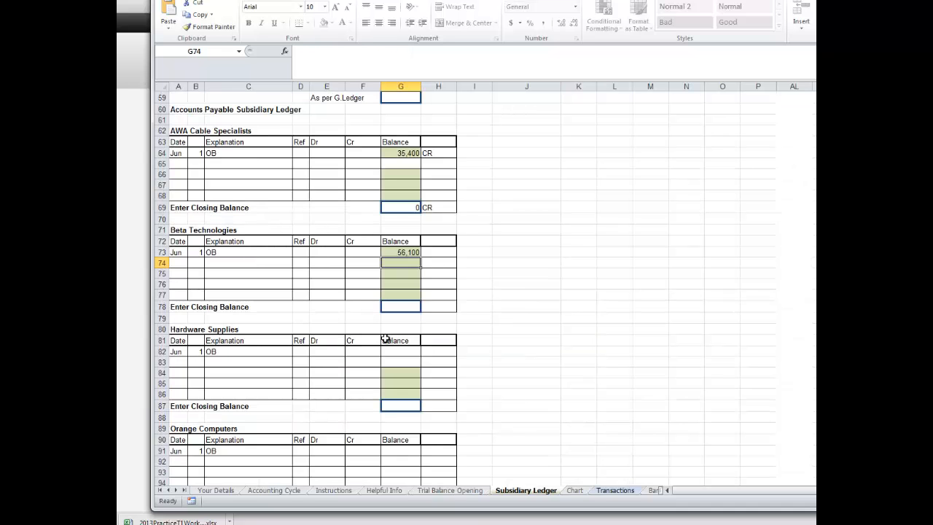
pyautogui.click(429, 252)
pyautogui.write('CR')
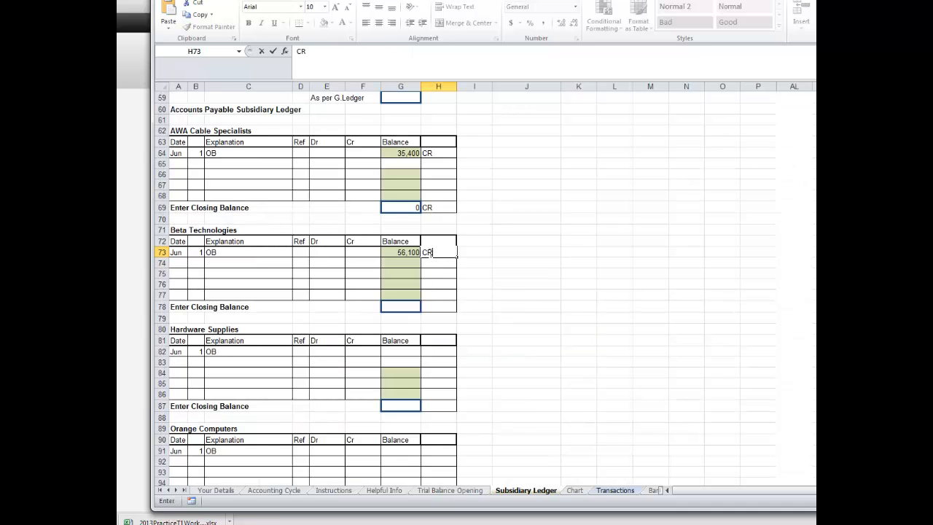
# - Link the Hardware Supplies opening balance in G82 to cell B52 of the Trial Balance Opening sheet and mark it CR
pyautogui.click(399, 350)
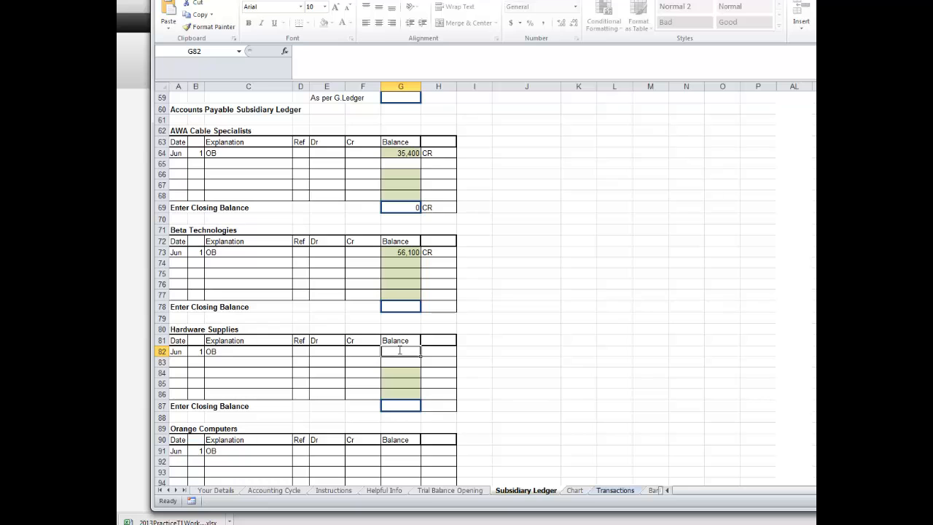
pyautogui.write('=')
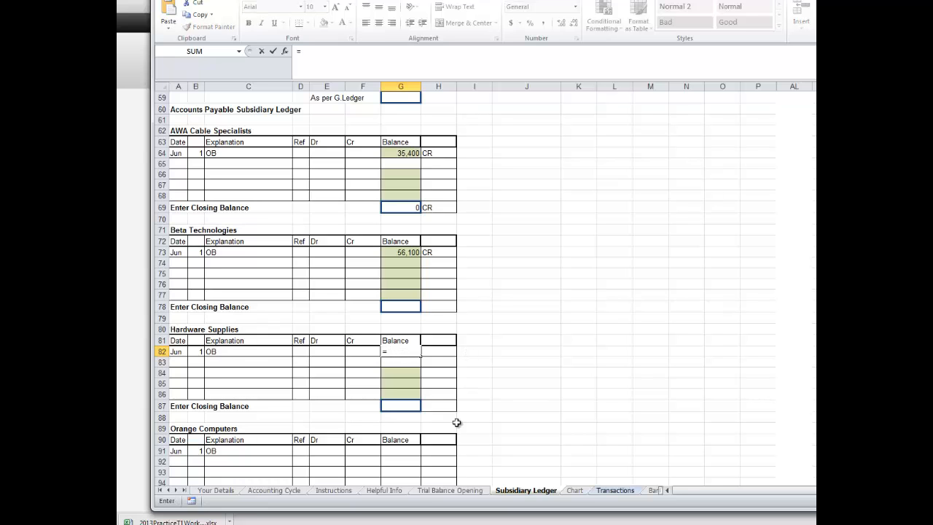
pyautogui.click(435, 492)
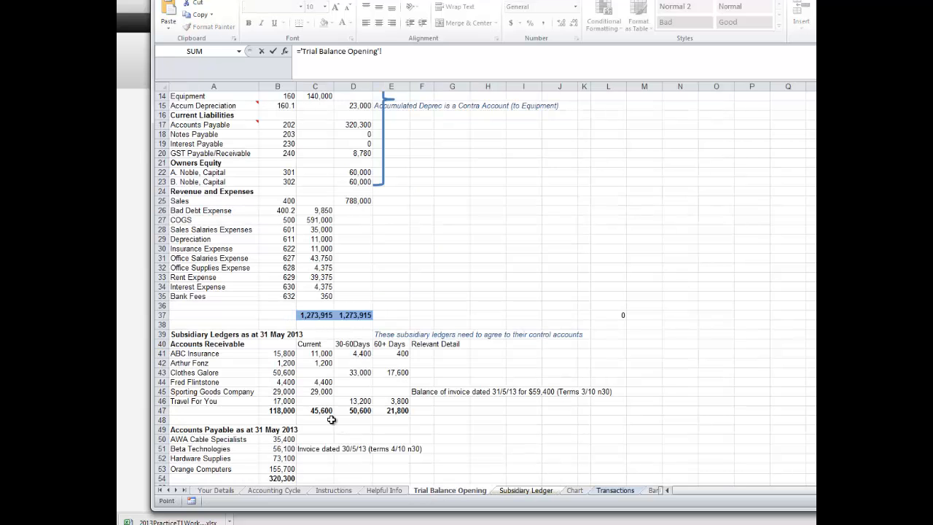
pyautogui.click(281, 459)
pyautogui.press('Return')
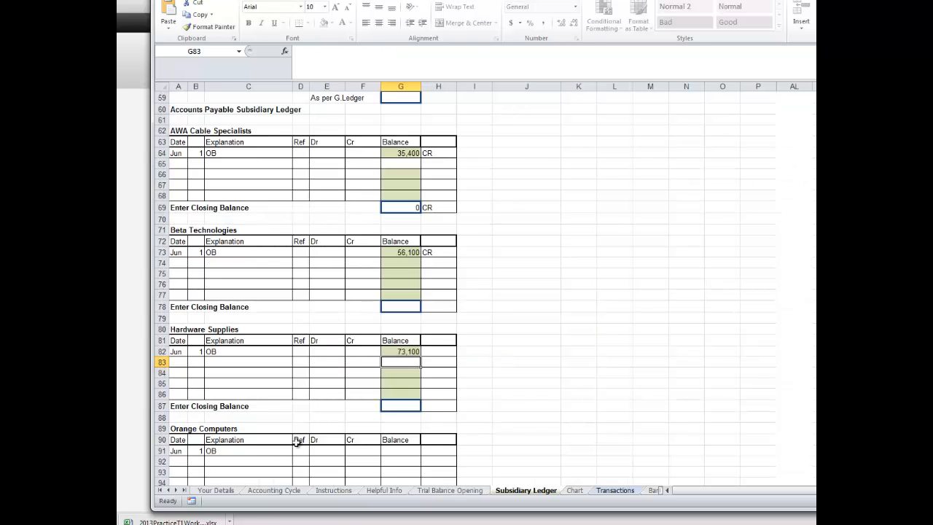
pyautogui.click(446, 350)
pyautogui.write('CR')
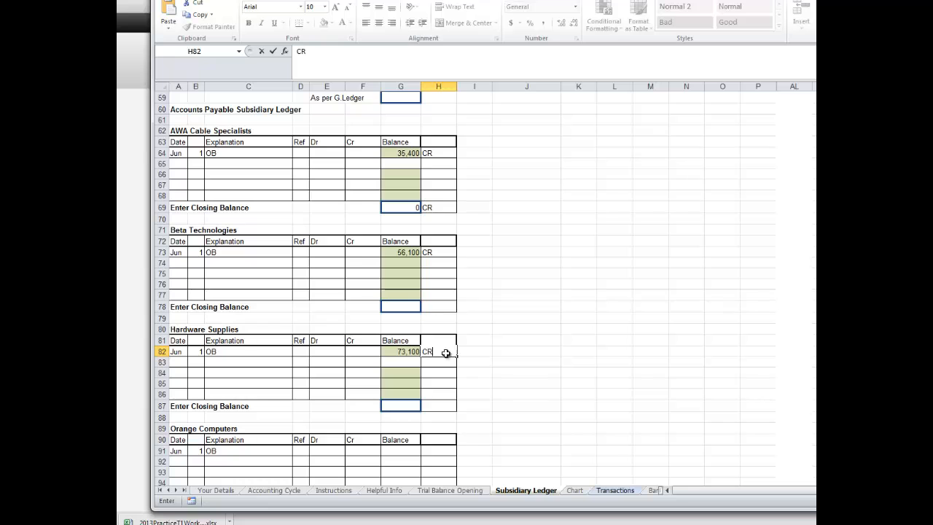
# - Link the Orange Computers opening balance in G91 to cell B53 of the Trial Balance Opening sheet and mark it CR
pyautogui.click(394, 453)
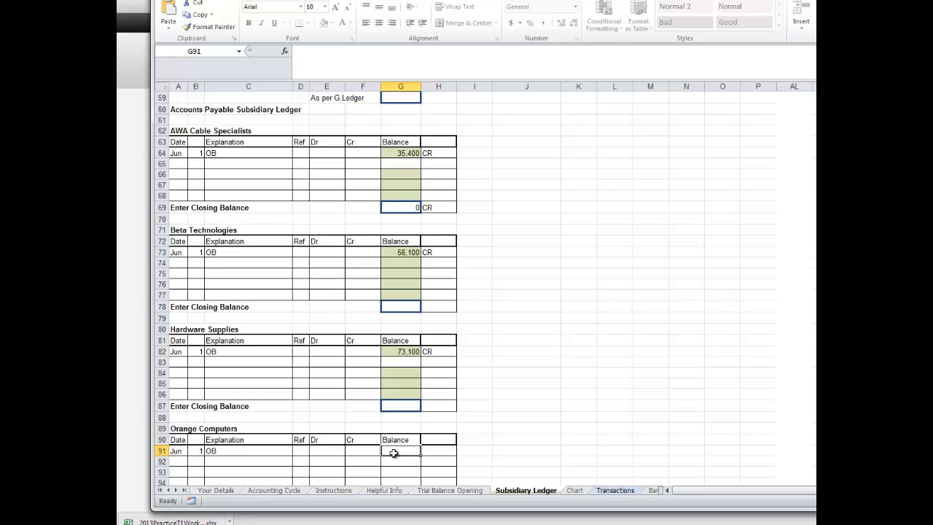
pyautogui.write('=')
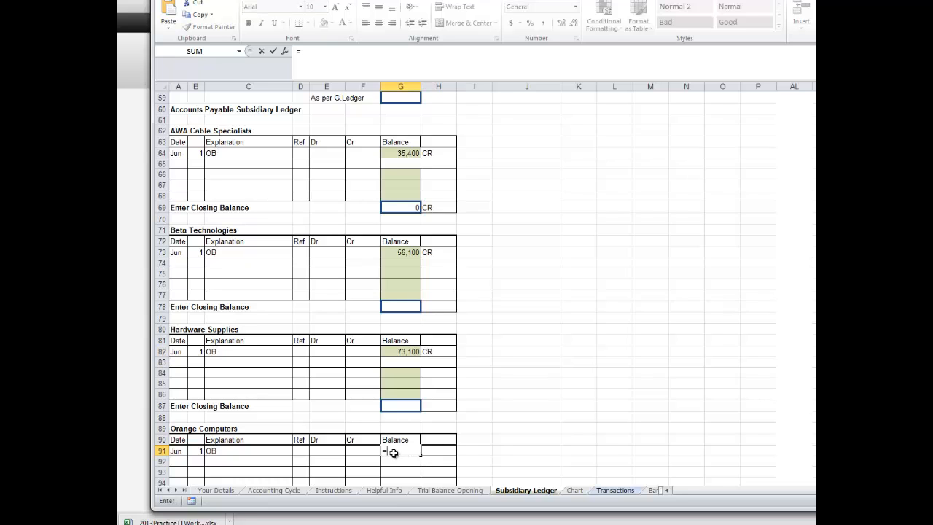
pyautogui.click(441, 490)
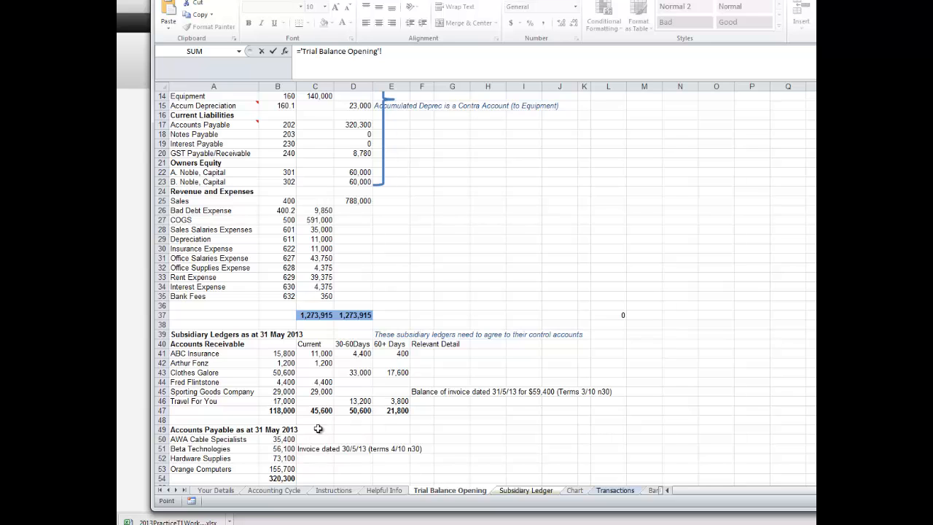
pyautogui.click(283, 470)
pyautogui.press('Return')
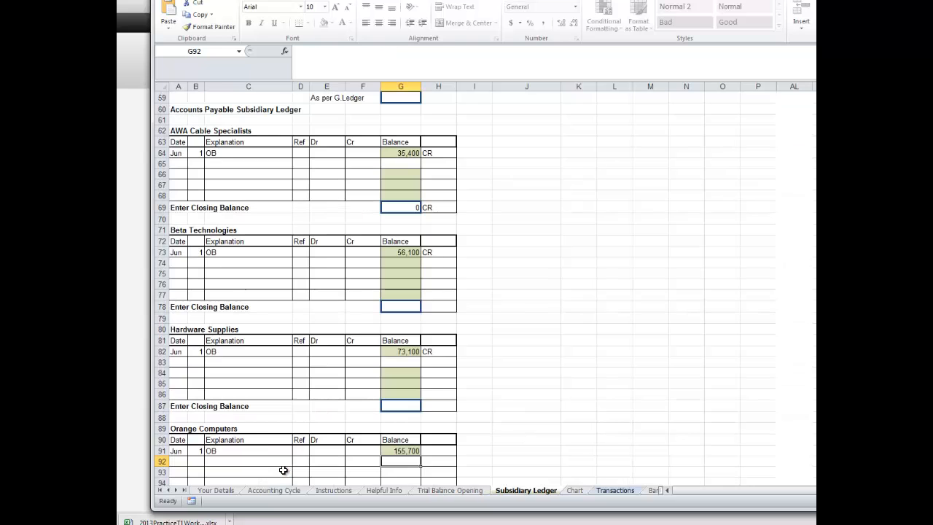
pyautogui.click(434, 452)
pyautogui.write('CR')
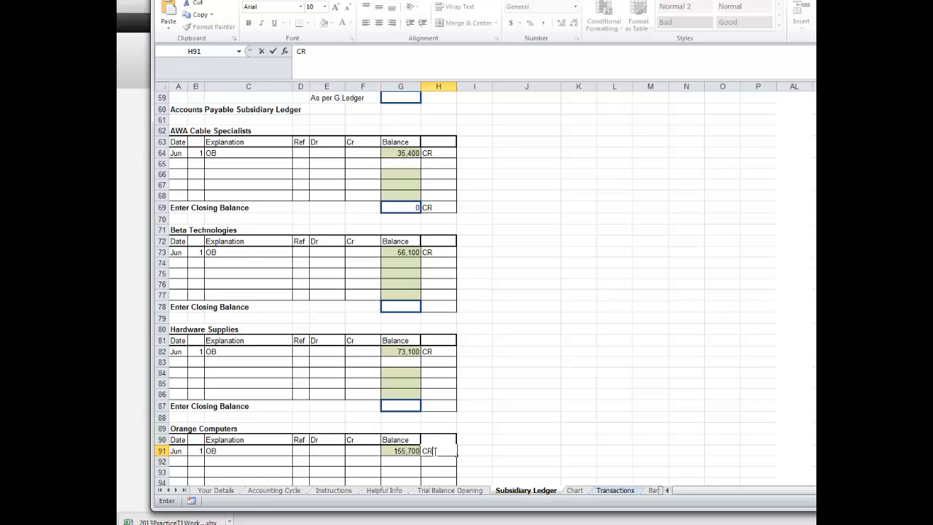
pyautogui.click(733, 400)
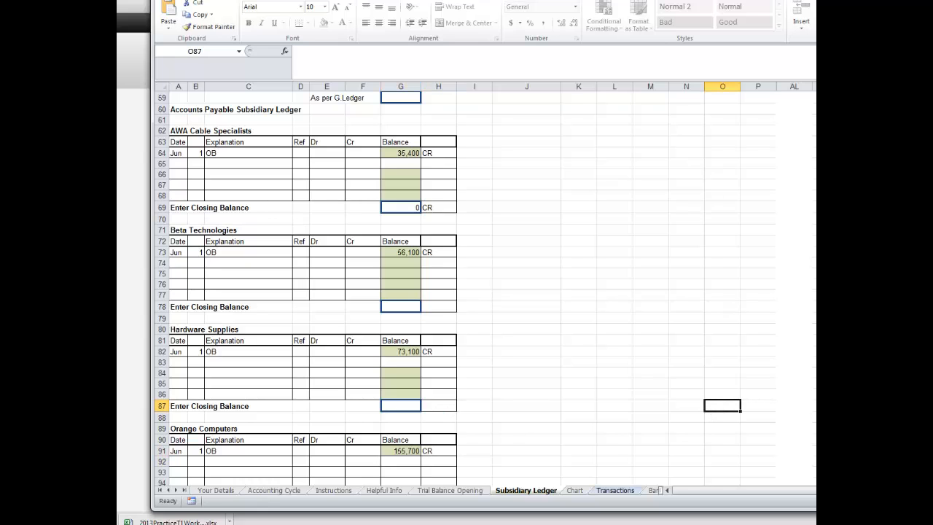
# - Total the four accounts payable opening balances in G101 with the formula =G64+G73+G82+G91
pyautogui.scroll(-3, 465, 289)
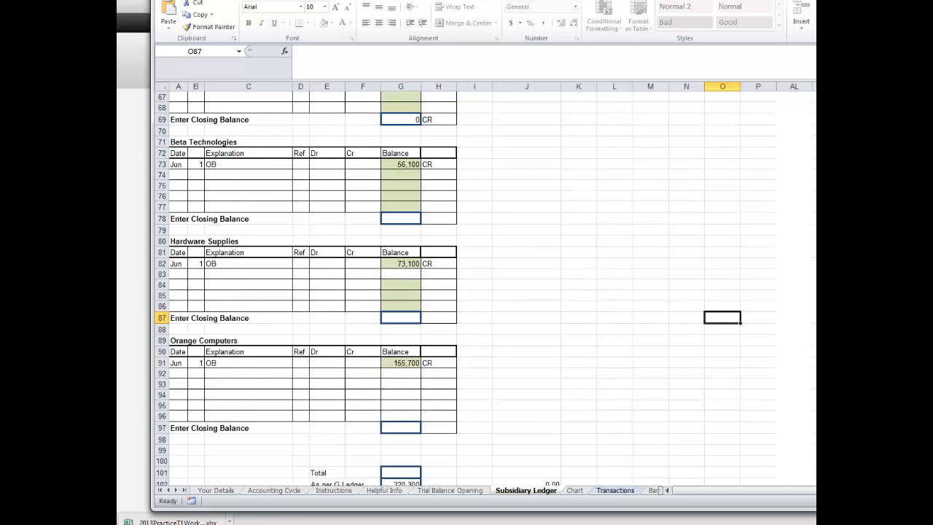
pyautogui.scroll(-1, 465, 288)
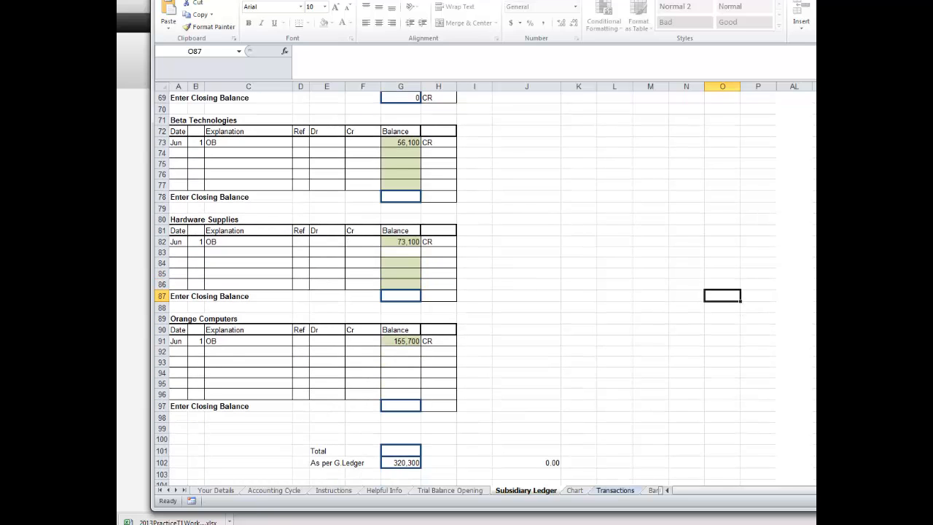
pyautogui.click(406, 450)
pyautogui.write('=')
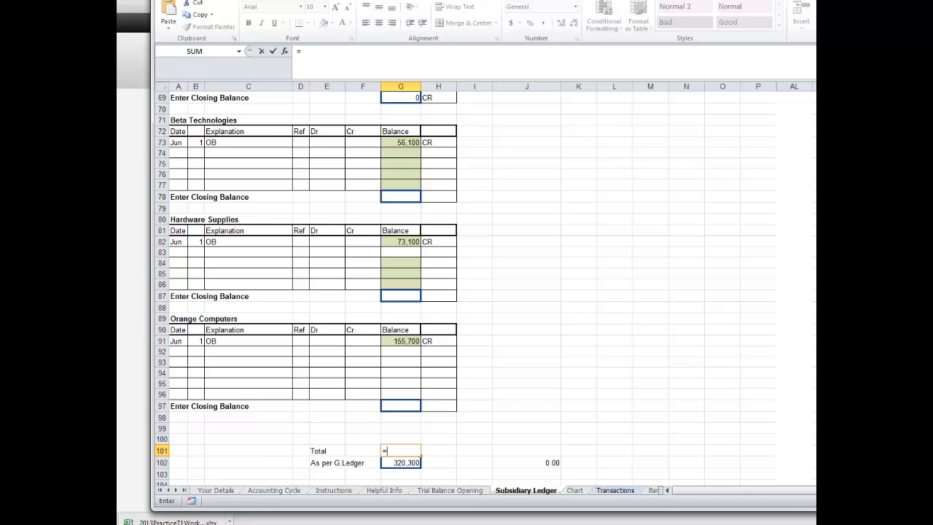
pyautogui.scroll(4, 625, 280)
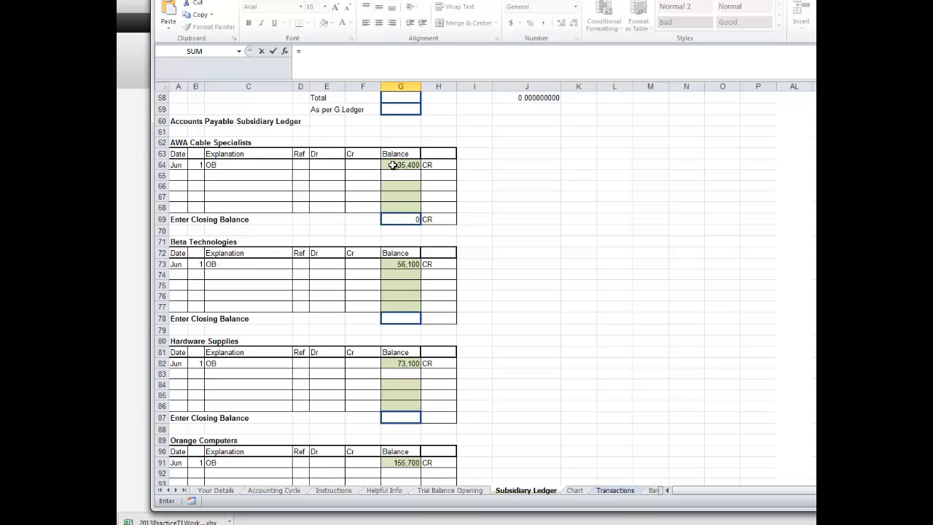
pyautogui.click(392, 164)
pyautogui.write('+')
pyautogui.click(401, 264)
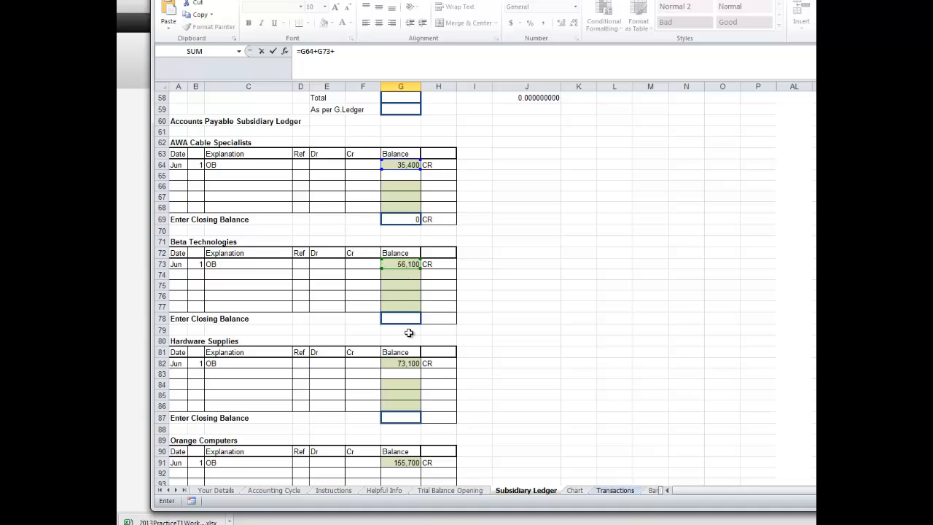
pyautogui.write('+')
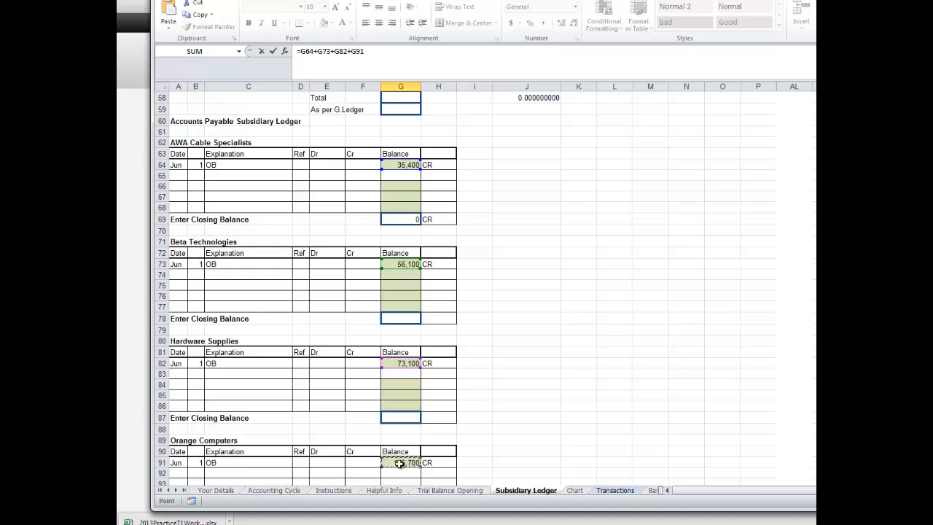
pyautogui.press('Return')
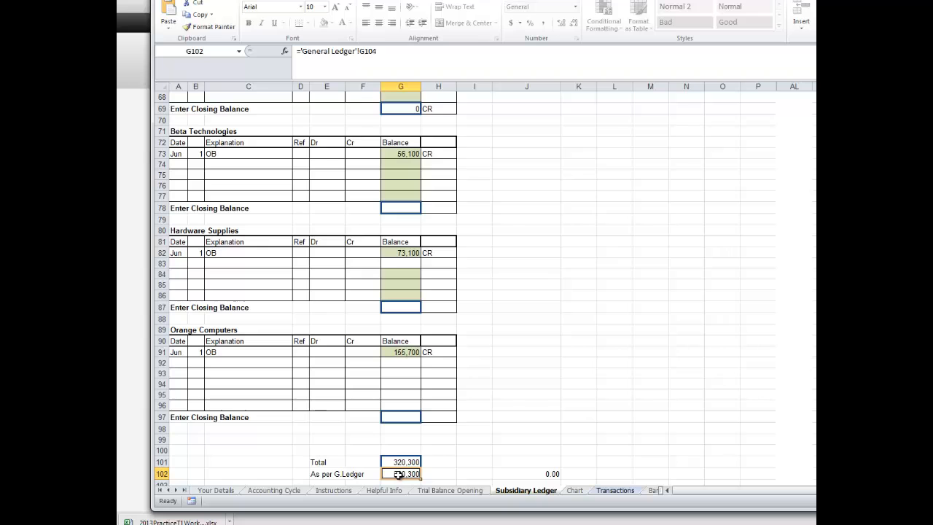
# - Open the General Ledger sheet to check the Accounts Payable control account 202 against the subsidiary ledger total
pyautogui.click(176, 493)
pyautogui.click(176, 493)
pyautogui.click(176, 494)
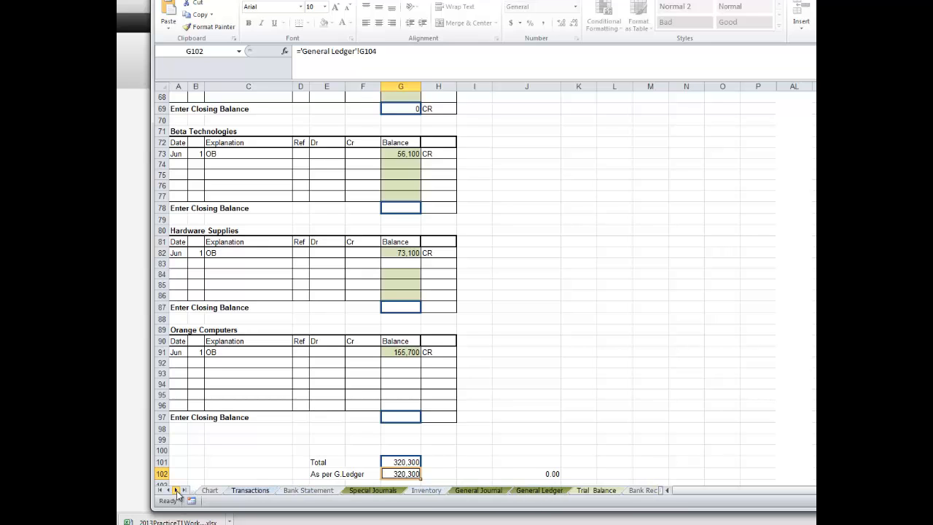
pyautogui.click(177, 493)
pyautogui.click(554, 492)
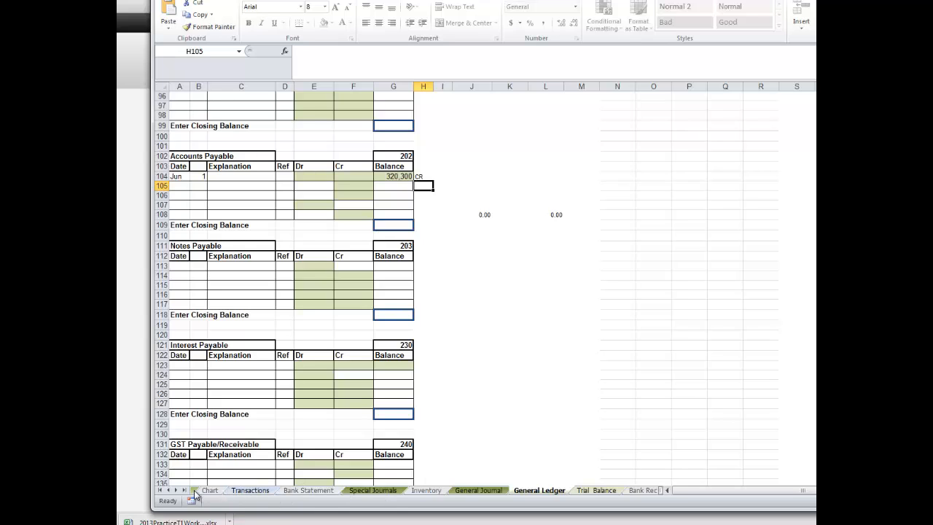
# - Return to the Trial Balance Opening sheet to review the subsidiary ledger balances as at 31 May 2013
pyautogui.click(168, 490)
pyautogui.click(169, 490)
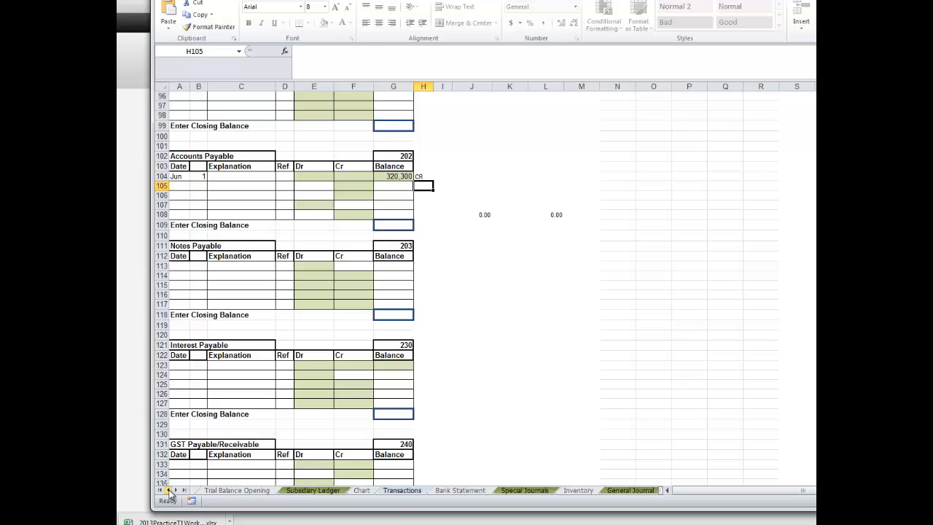
pyautogui.click(168, 490)
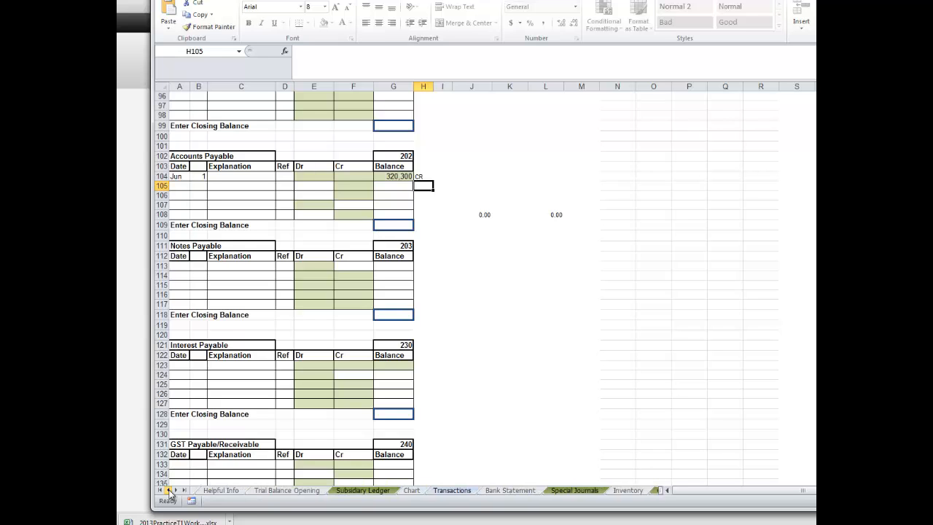
pyautogui.click(284, 491)
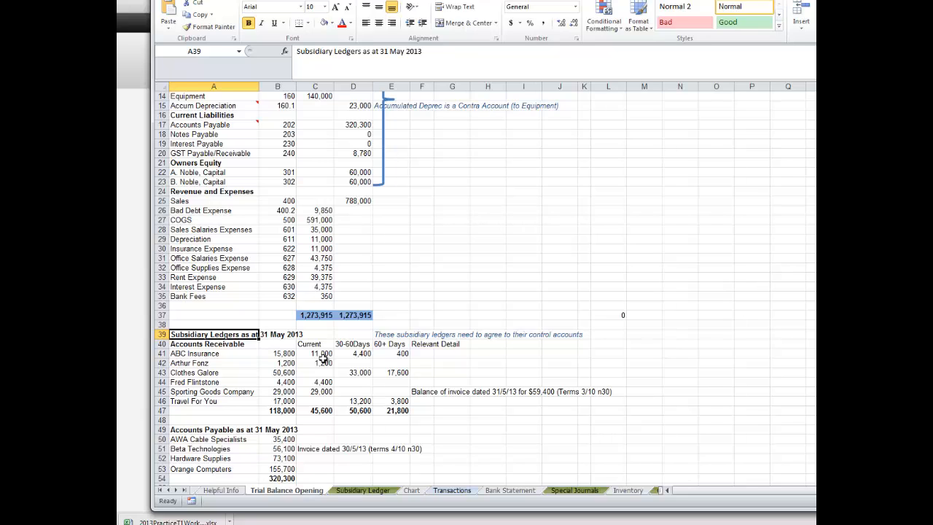
# - Open the Instructions sheet to review the list of tasks for the practice set
pyautogui.click(169, 490)
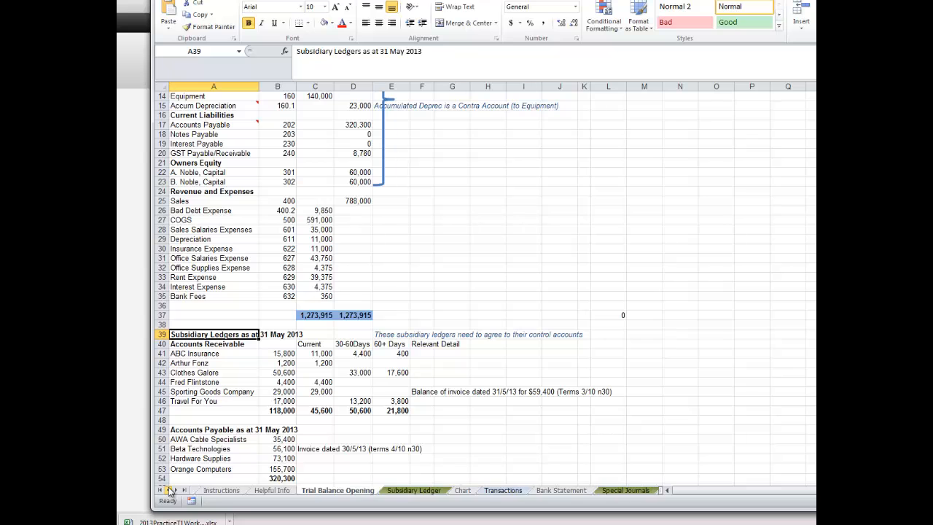
pyautogui.click(169, 490)
pyautogui.click(169, 490)
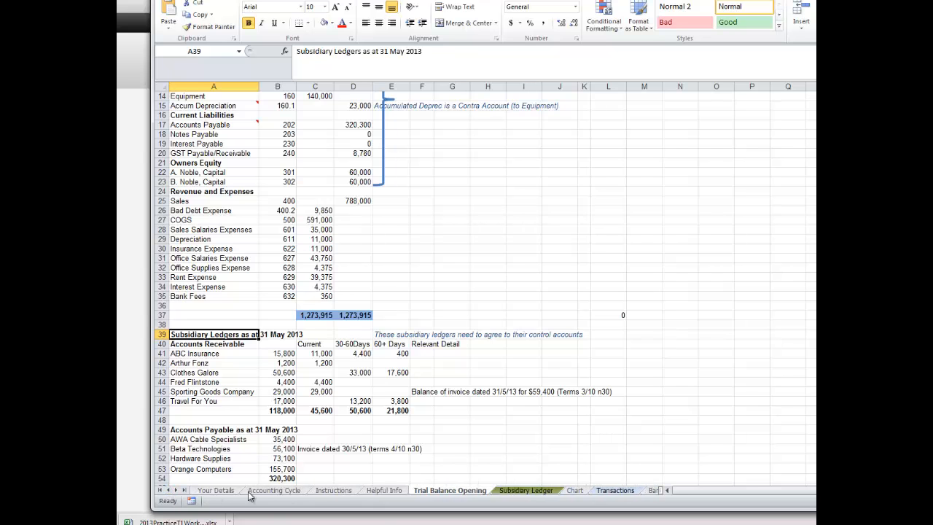
pyautogui.click(325, 492)
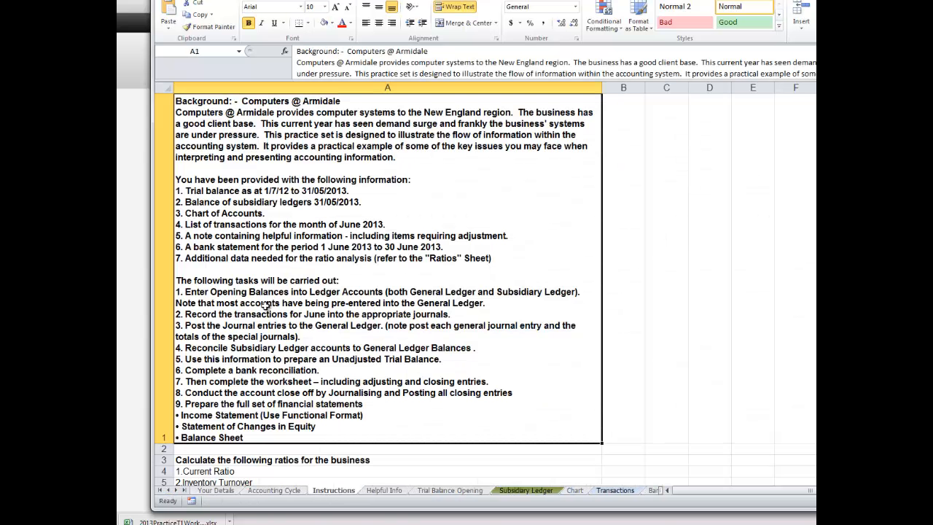